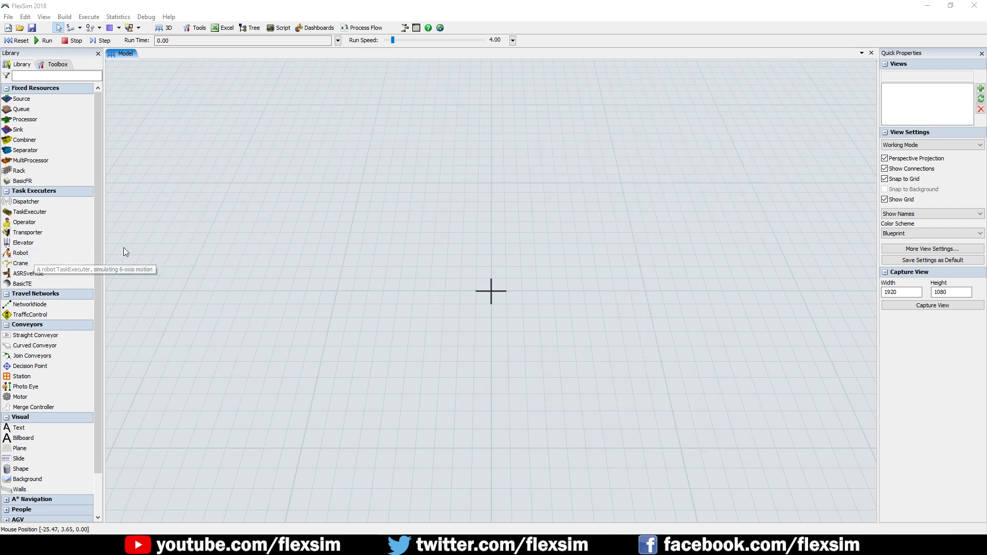
- Place Source1, Queue1, Processor1, Queue2 and Processor2 in a row on the model floor
mouse_move(21, 99)
mouse_down()
mouse_move(353, 301)
mouse_move(344, 300)
mouse_up()
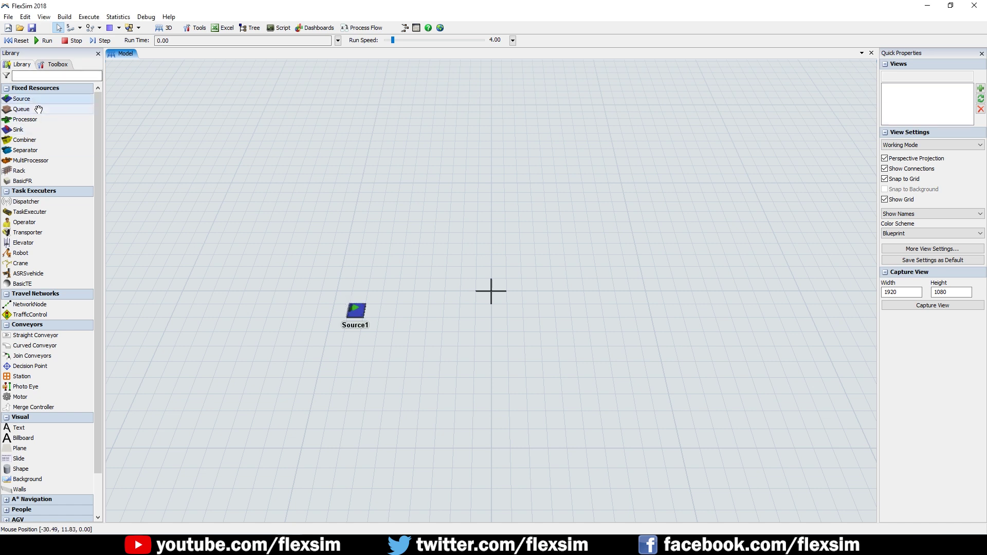
drag(39, 109, 400, 306)
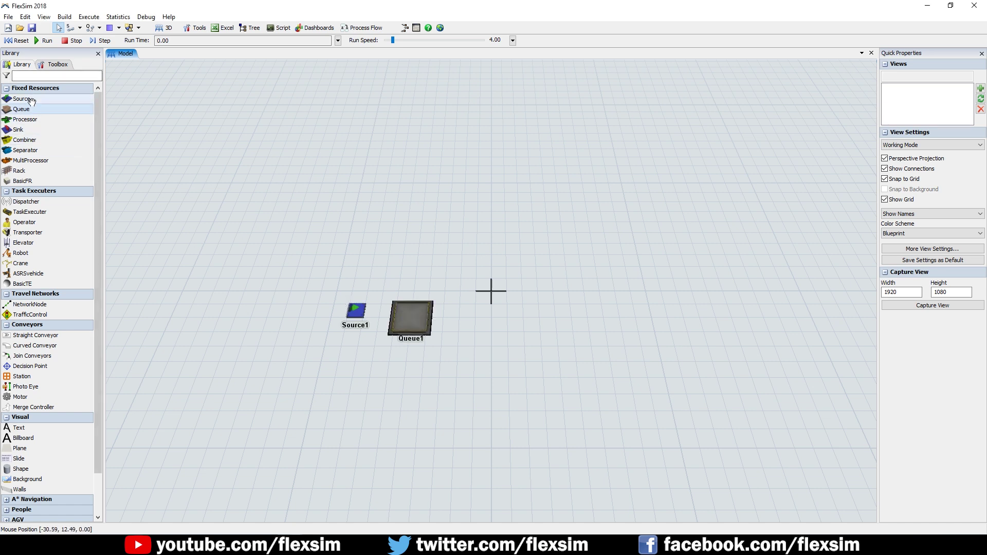
click(643, 307)
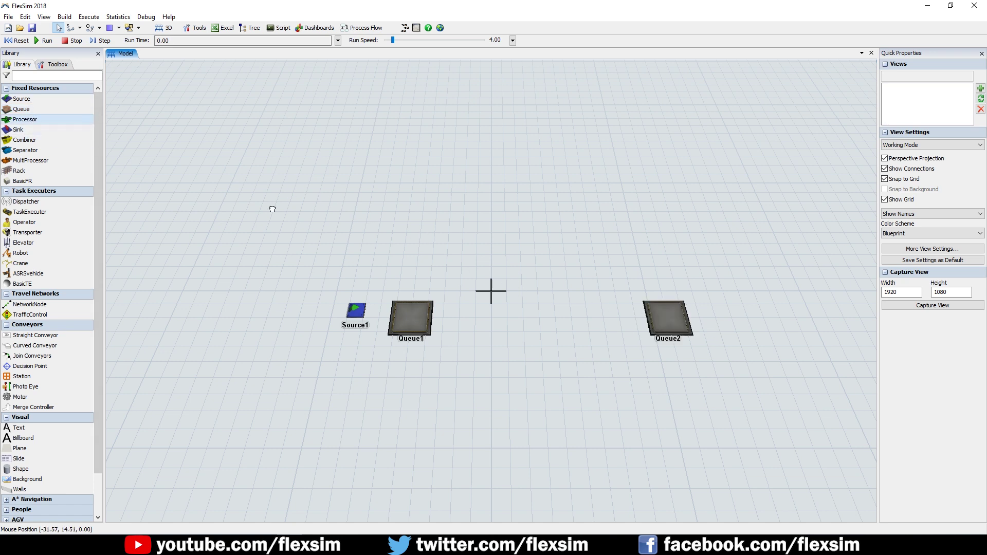
click(467, 309)
click(64, 121)
click(718, 308)
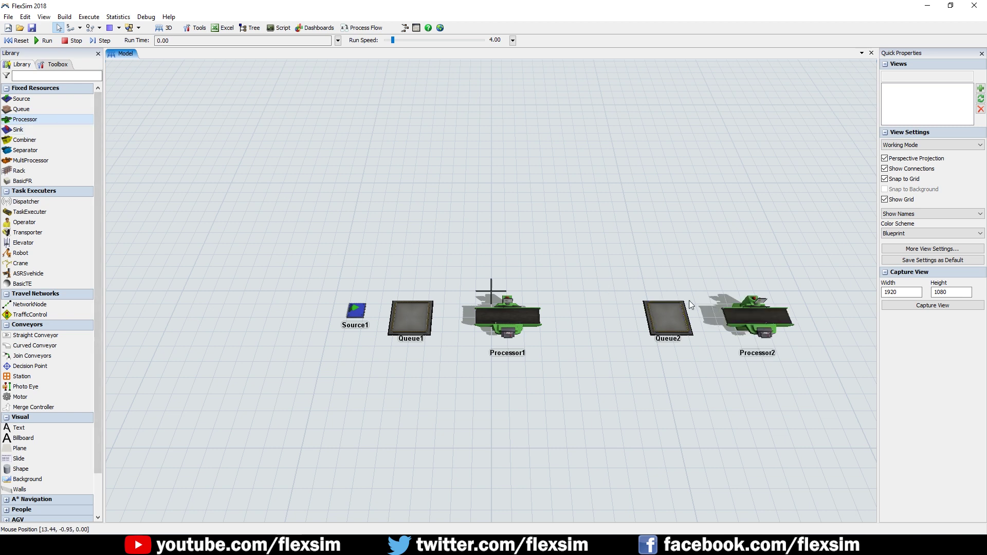
- Add Operator1 below the processors and Sink1 at the end of the row
click(24, 222)
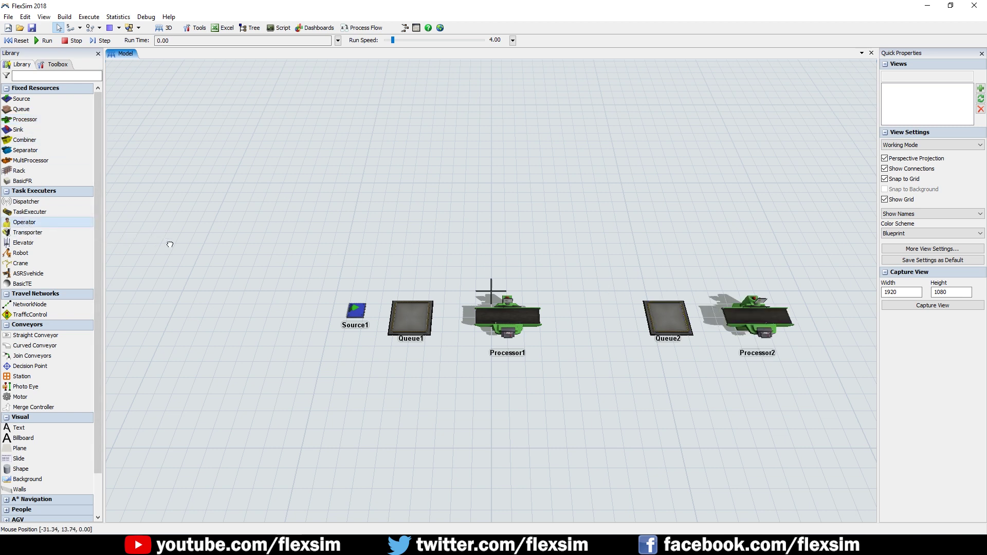
click(574, 371)
click(46, 129)
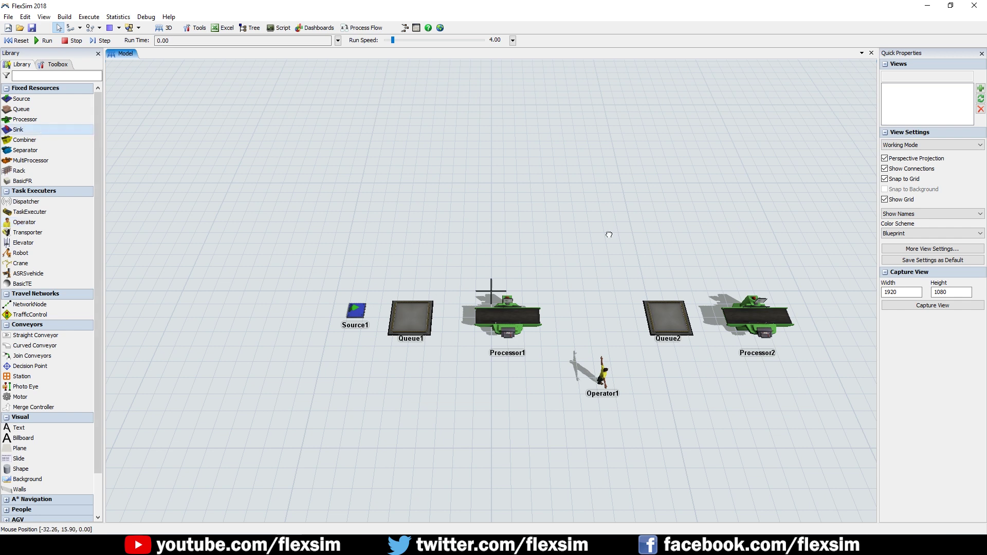
click(821, 313)
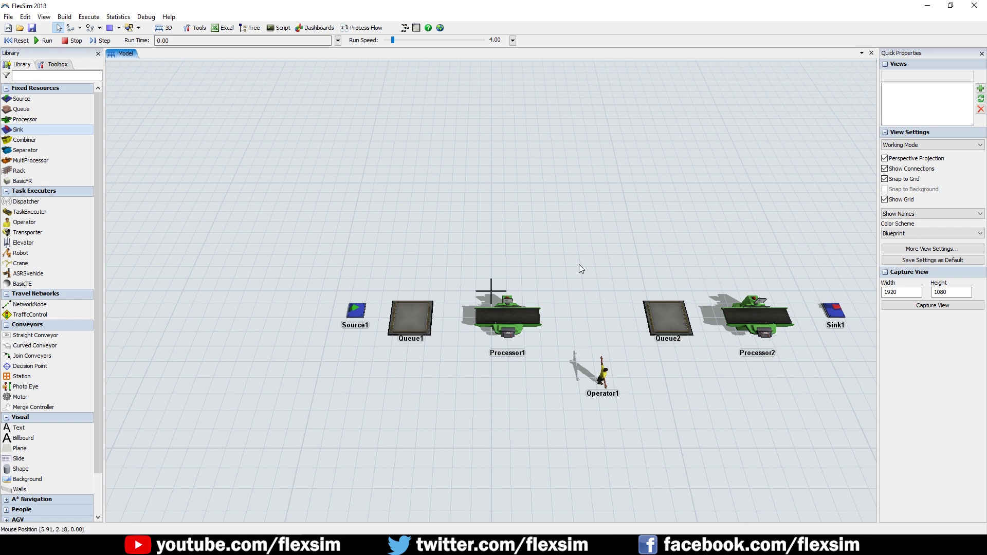
drag(580, 268, 497, 267)
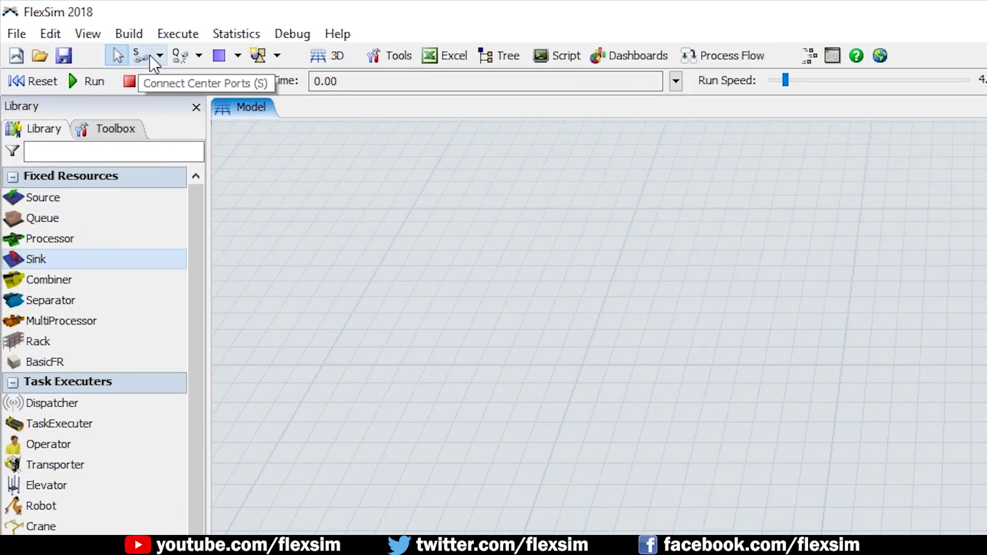
- Switch to Connect Objects mode and link Source1 to Queue1
click(159, 56)
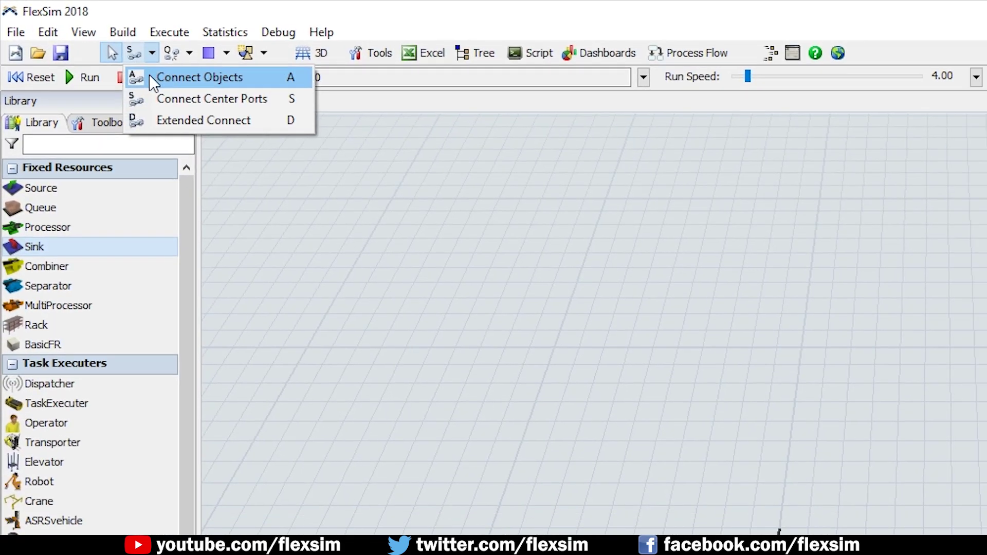
click(160, 83)
click(277, 308)
click(318, 313)
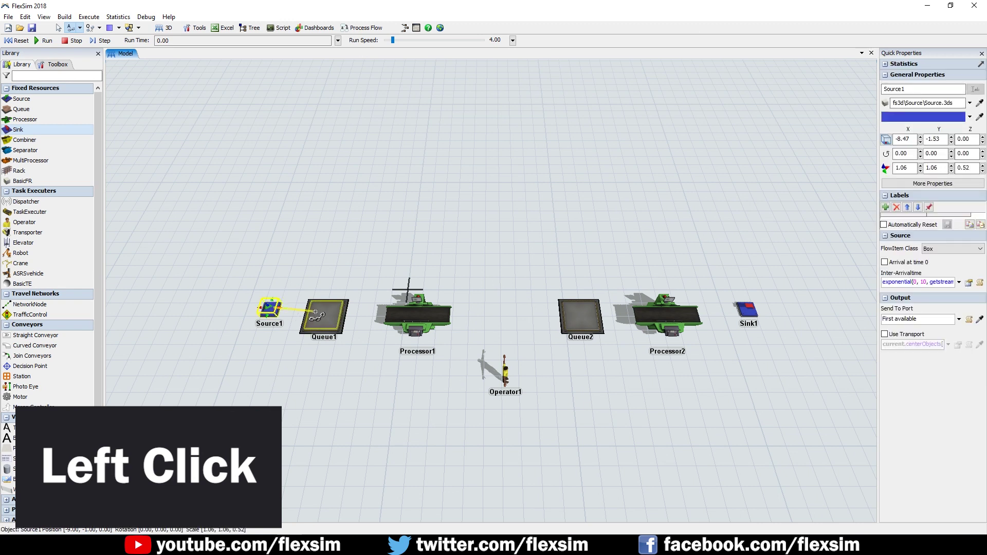
key(Escape)
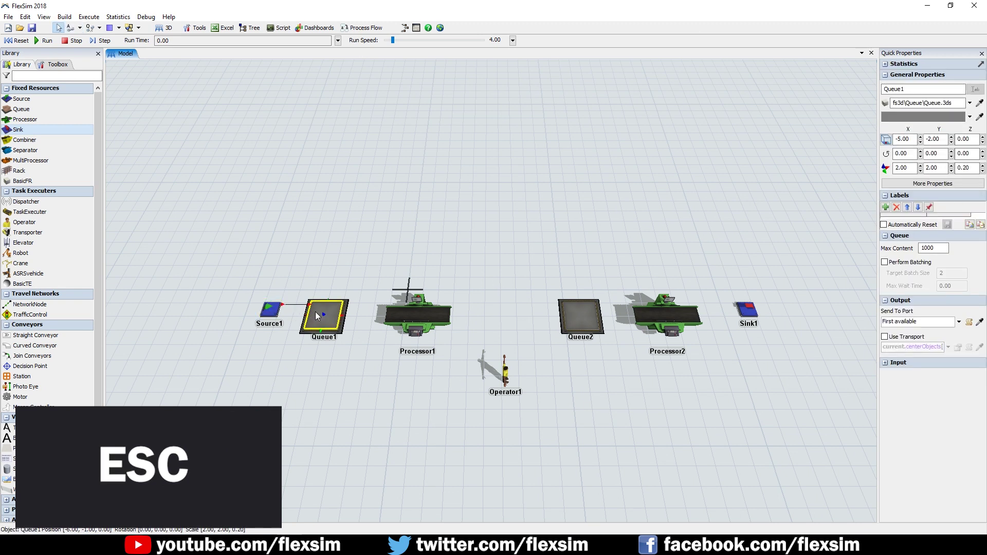
- Chain Queue1 to Processor1, Queue2, Processor2 and finally Sink1
click(319, 310)
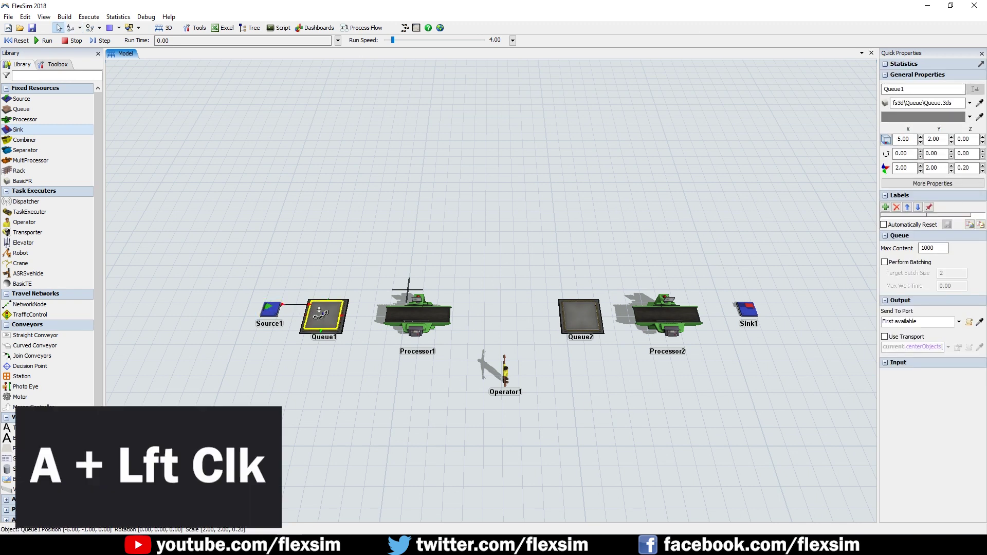
click(413, 317)
drag(413, 318, 575, 318)
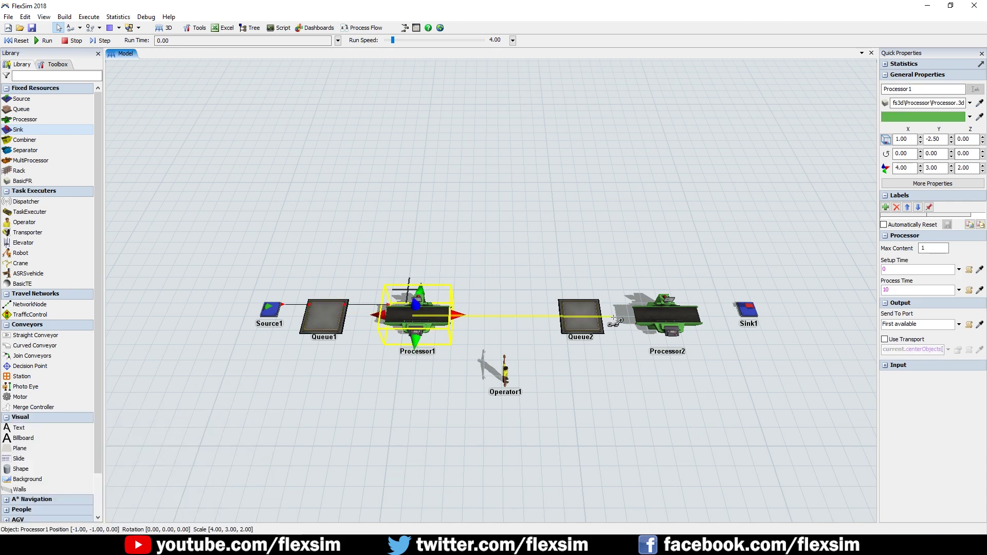
click(679, 320)
click(744, 313)
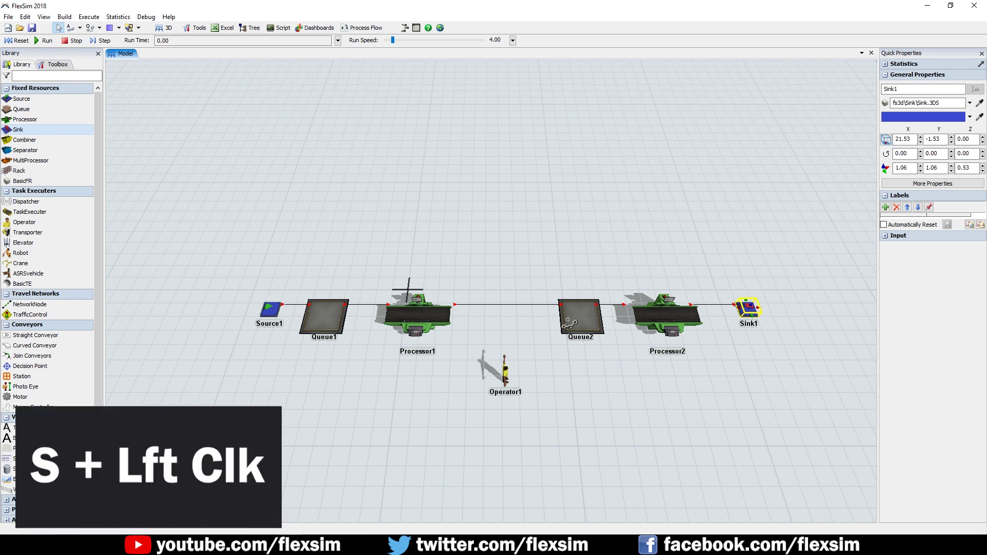
- Use center-port connections to link Operator1 to Processor1 and Processor2, then tilt the view
click(81, 29)
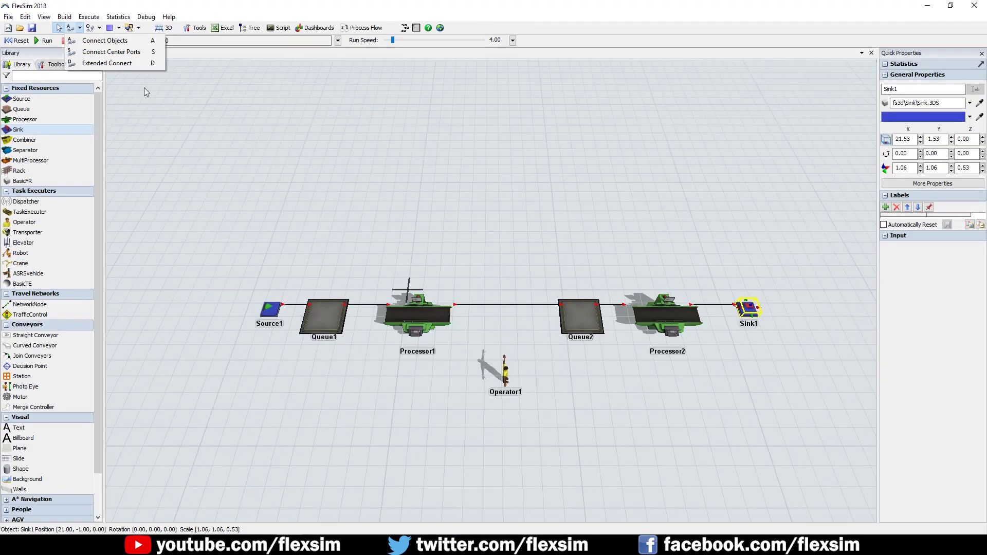
click(488, 379)
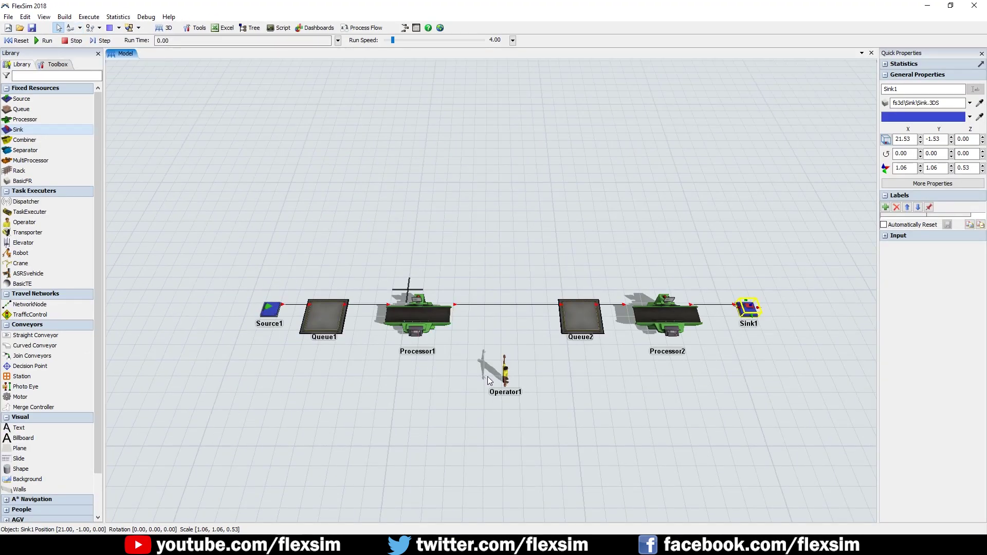
click(506, 375)
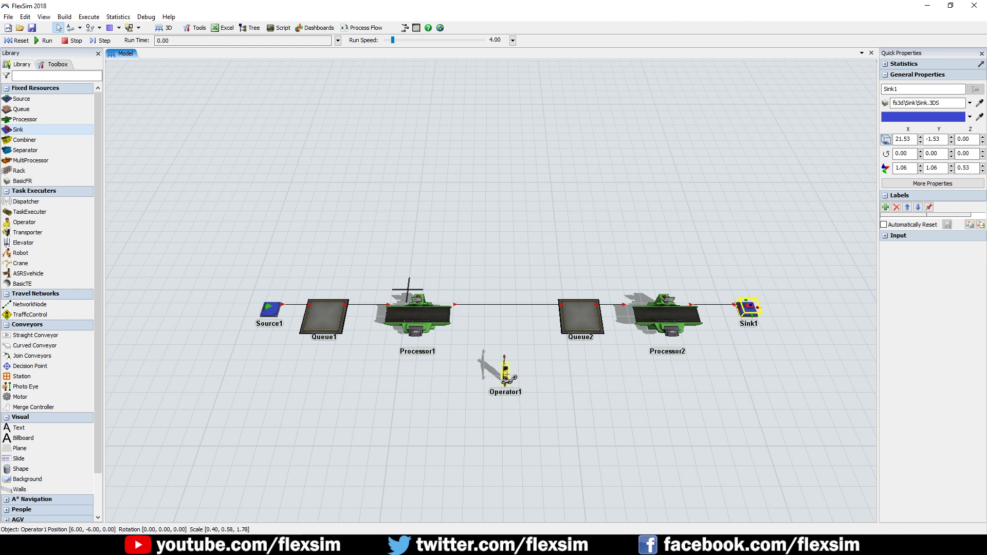
click(447, 337)
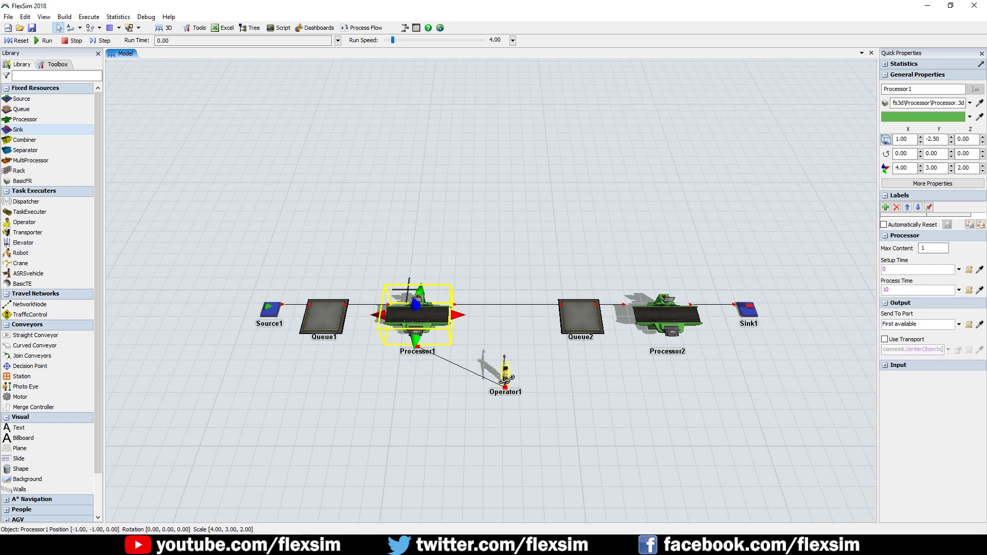
click(506, 376)
click(646, 316)
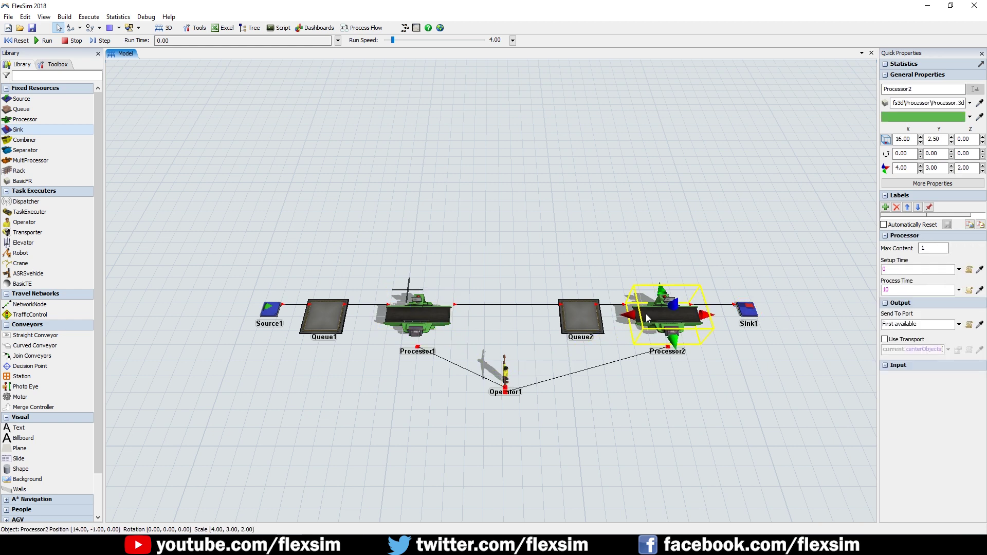
click(590, 389)
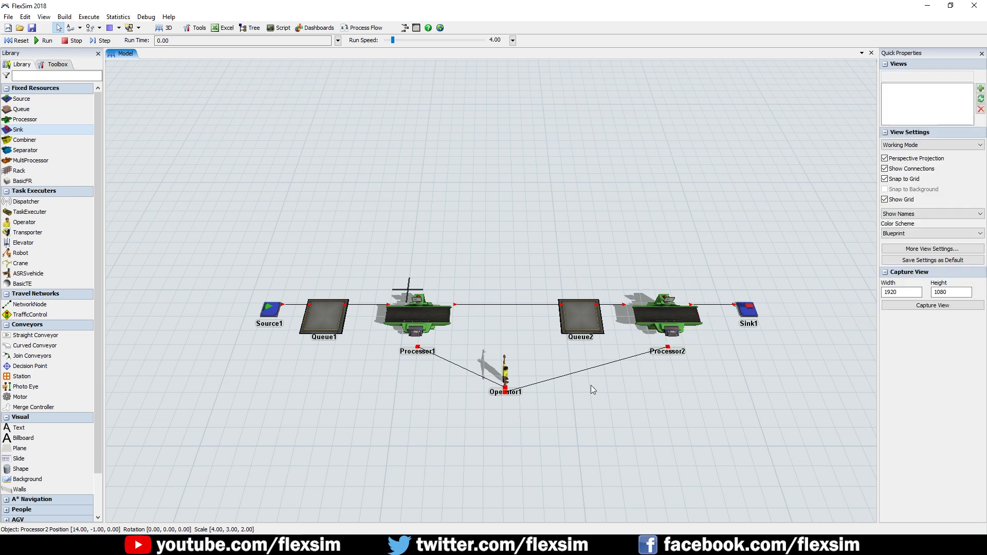
mouse_move(586, 383)
right_down()
mouse_move(519, 329)
mouse_move(479, 345)
right_up()
- Enable 'Use Operator(s) for Process' in Processor1's properties and apply it
click(385, 299)
double_click(398, 305)
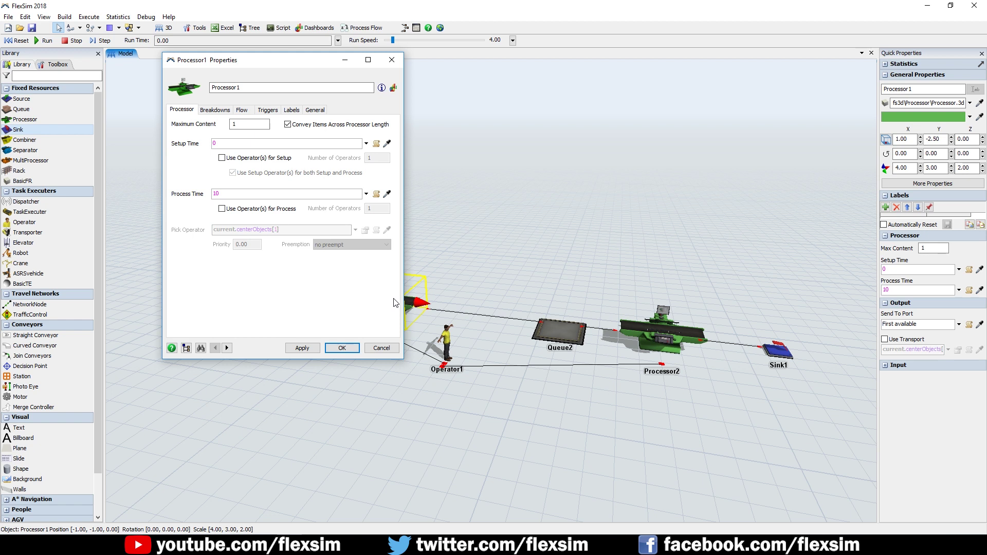
click(222, 209)
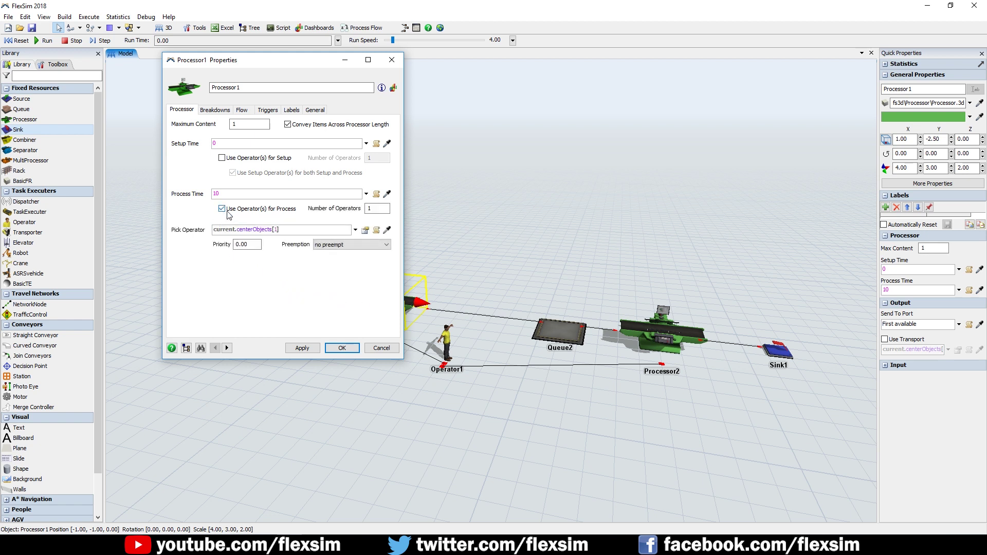
click(341, 348)
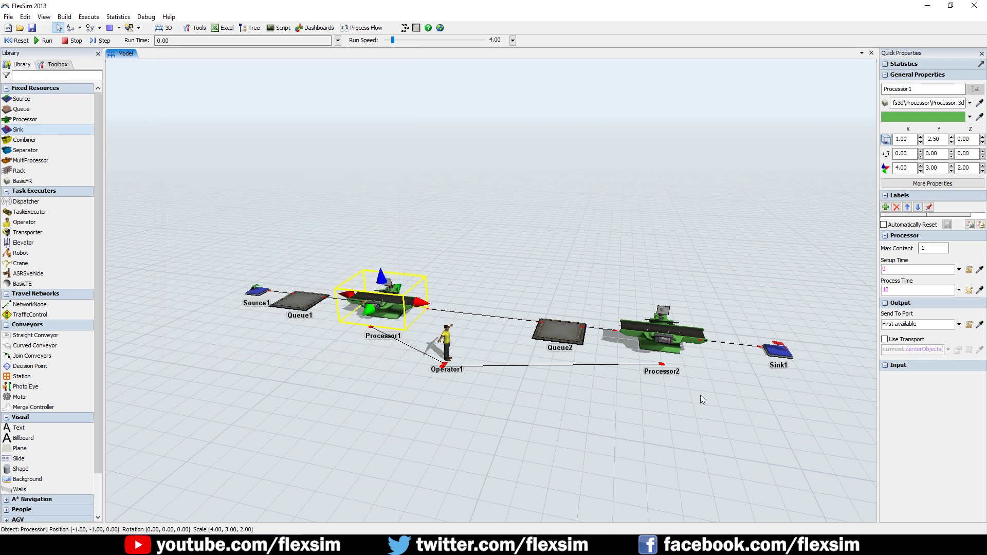
- Enable 'Use Operator(s) for Process' on Processor2 with Preemption set to 'preempt only'
double_click(676, 346)
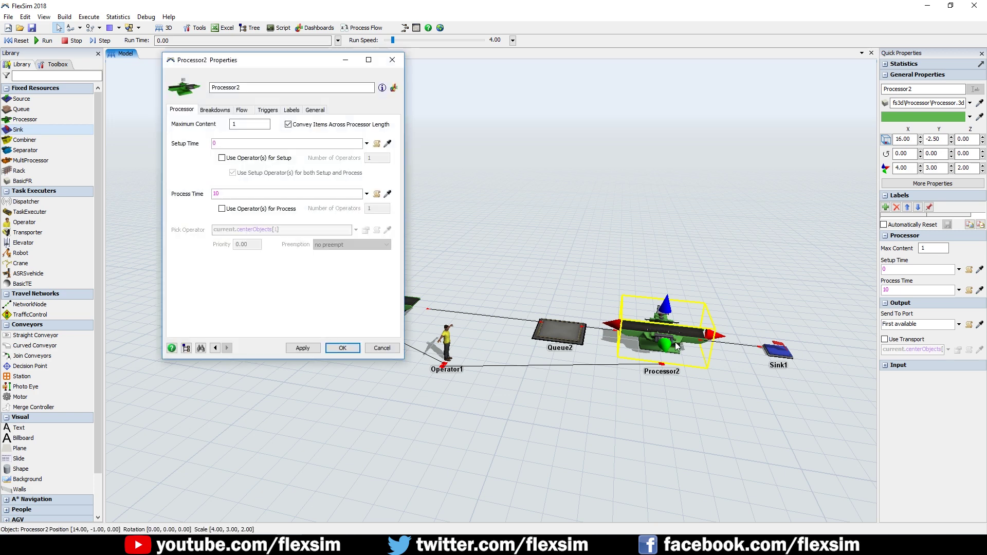
click(278, 217)
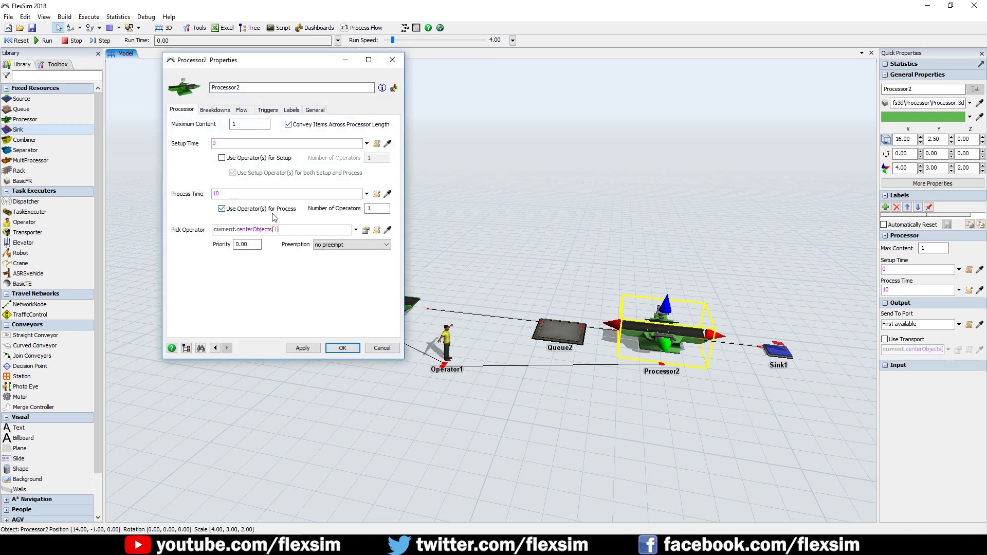
click(370, 249)
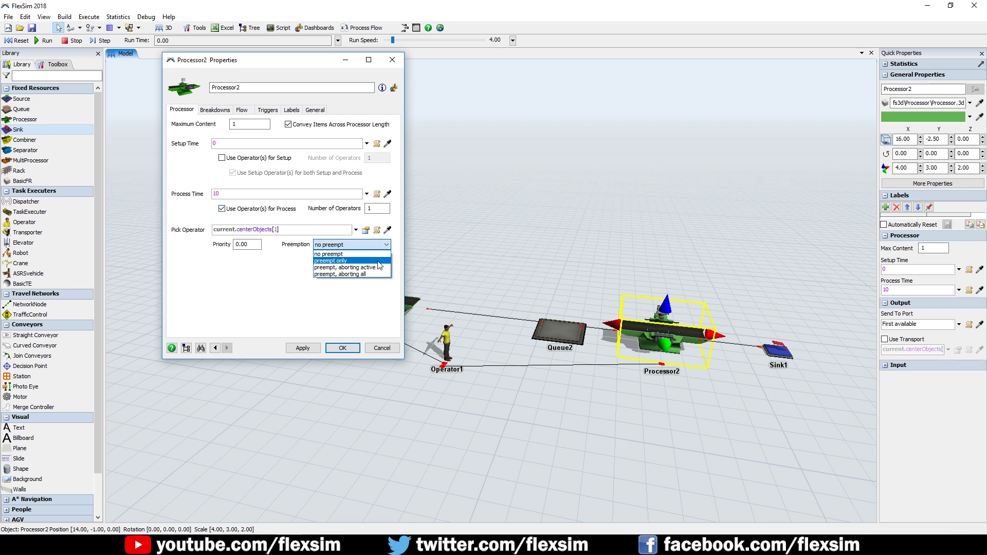
click(378, 262)
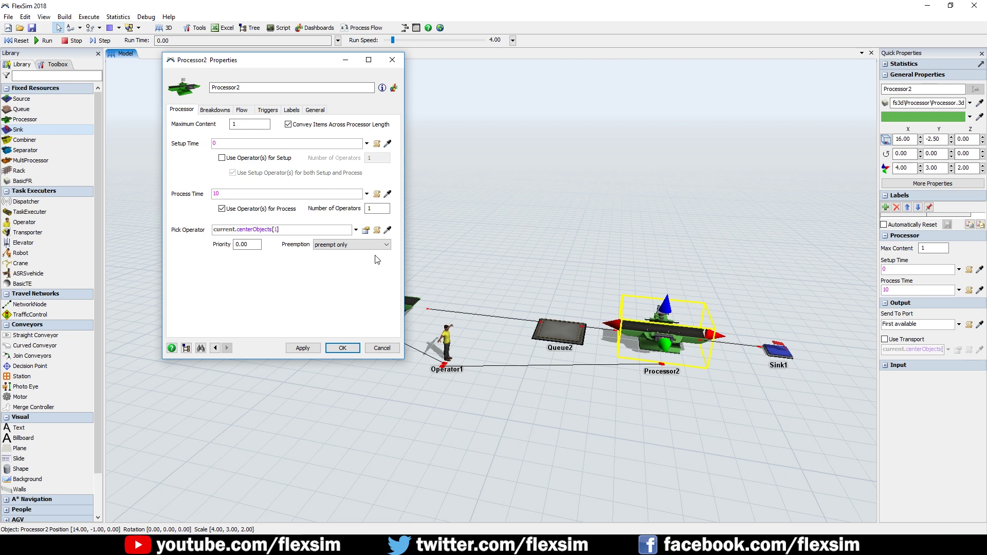
click(352, 348)
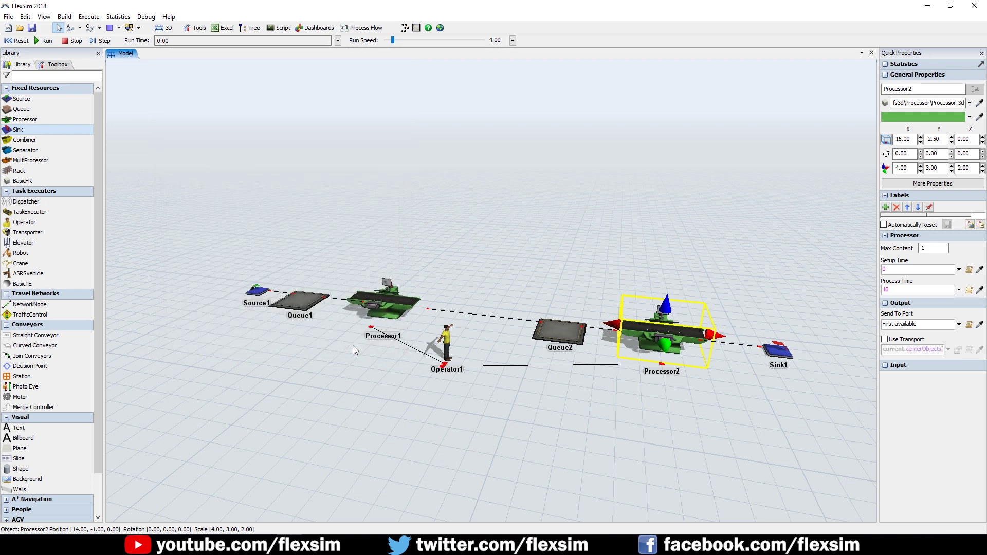
- Set Queue1 to batch in groups of 5, flushing contents between batches
click(353, 346)
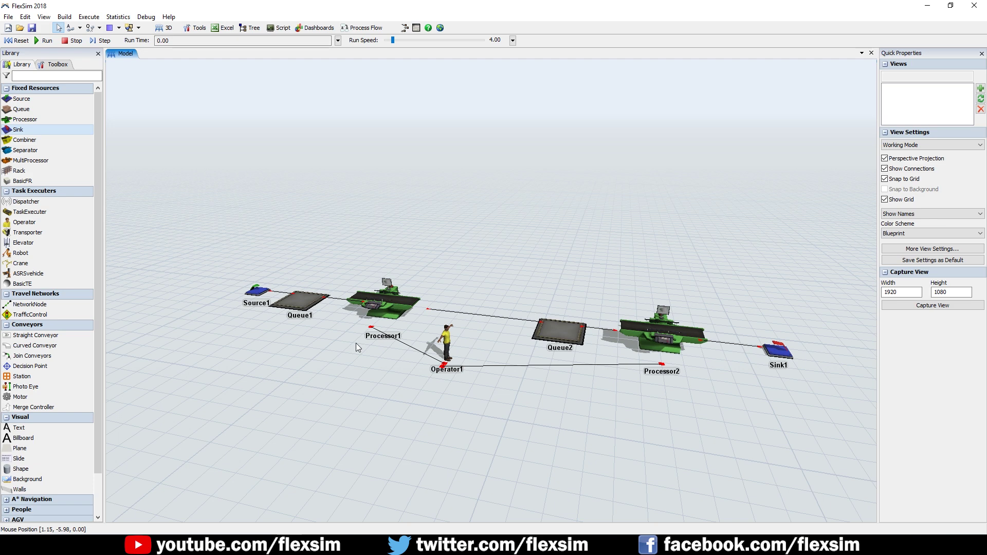
click(306, 306)
double_click(307, 305)
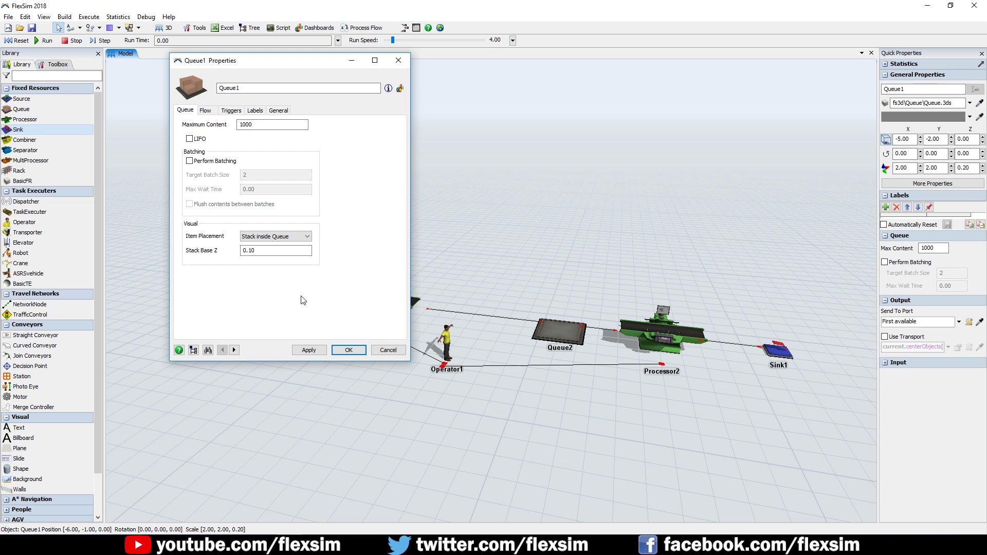
click(189, 161)
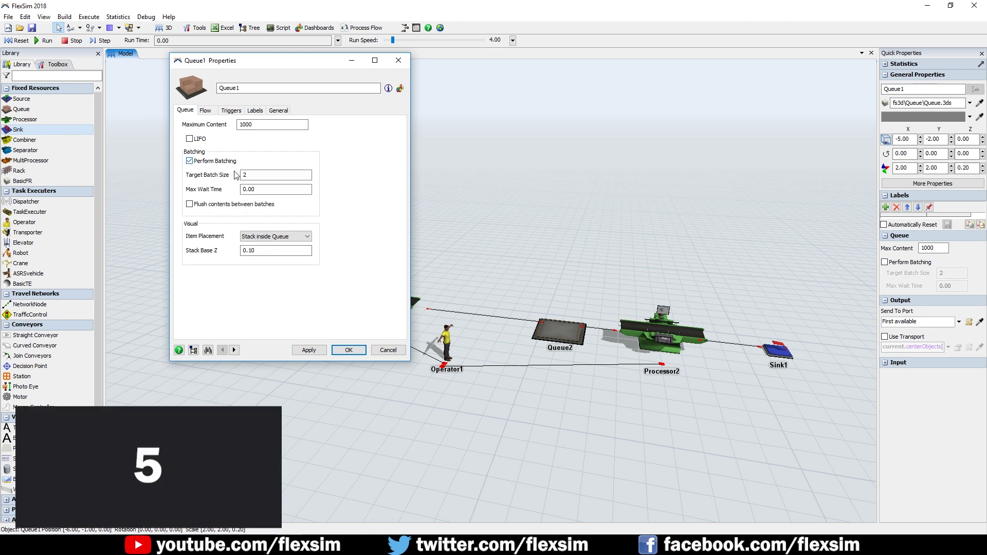
double_click(243, 176)
text(5)
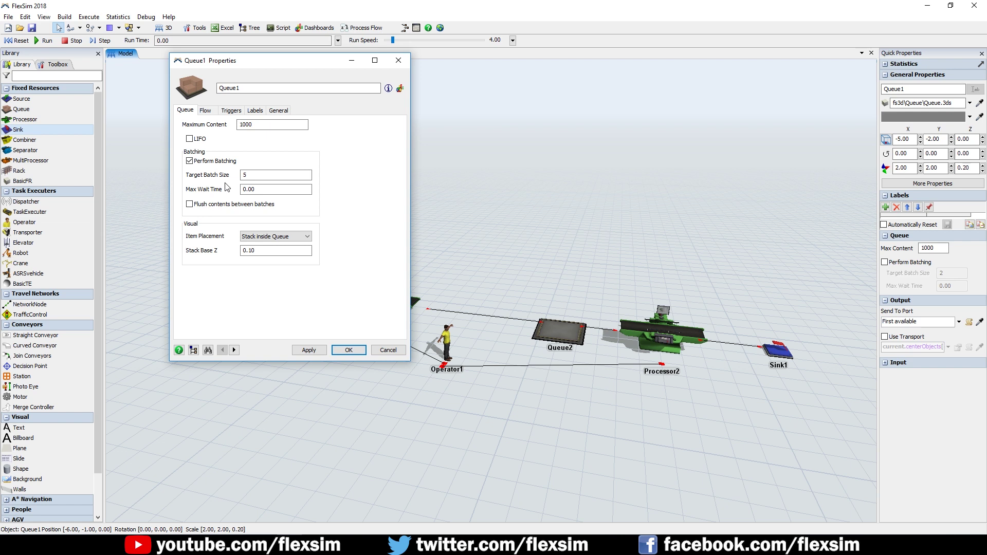
click(190, 204)
click(346, 350)
- Turn on batching for Queue2 with a target batch size of 5
double_click(561, 332)
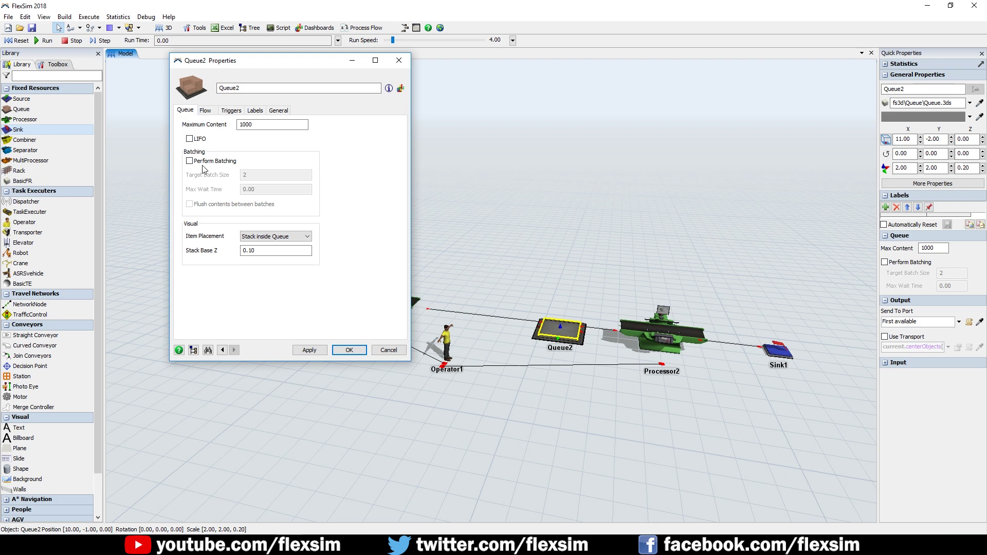
click(199, 161)
double_click(241, 175)
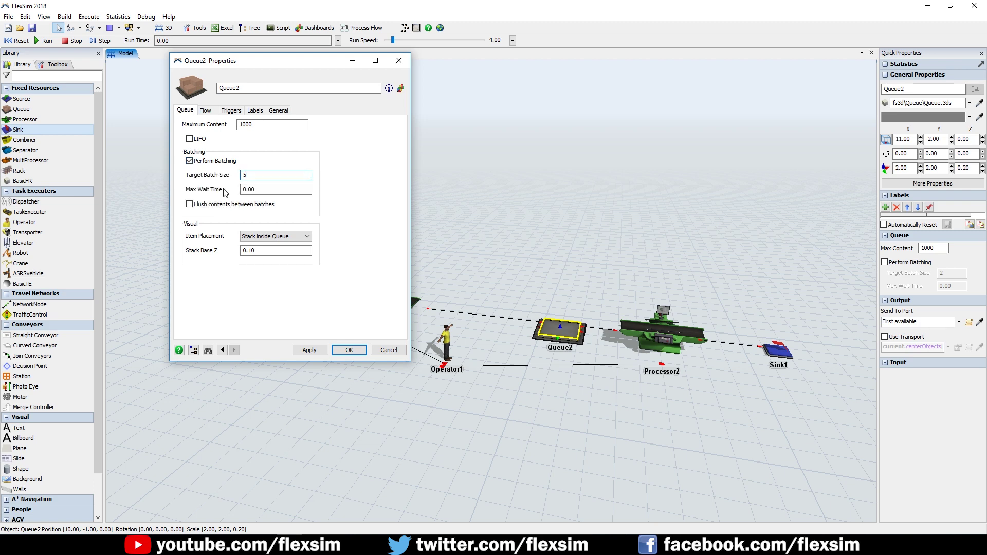
text(5)
- Confirm Queue2's batching settings and start the simulation run
click(349, 350)
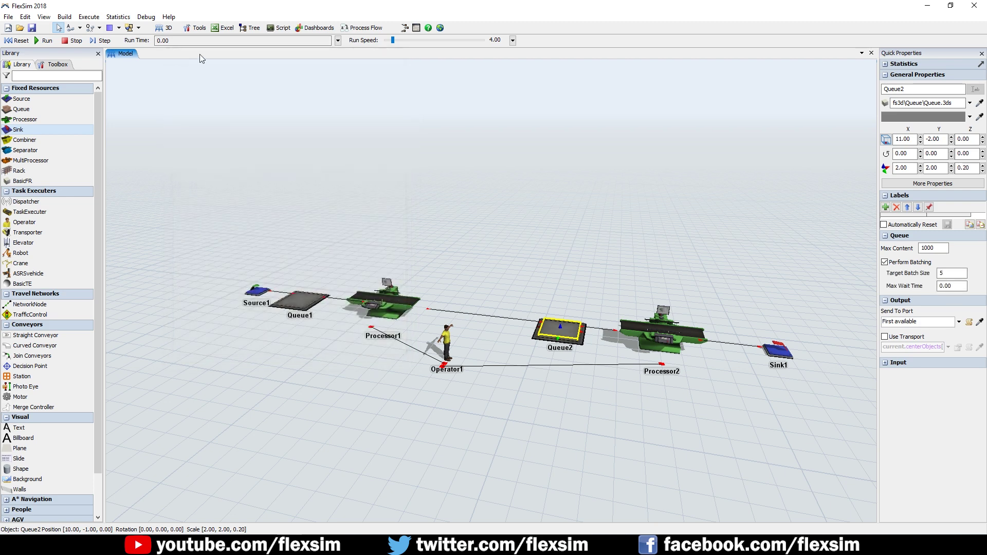
click(18, 40)
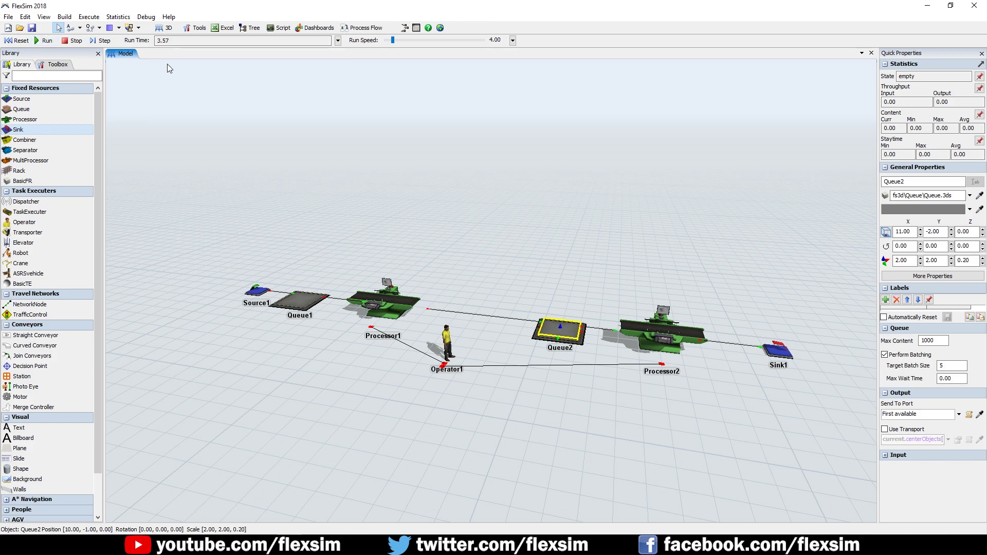